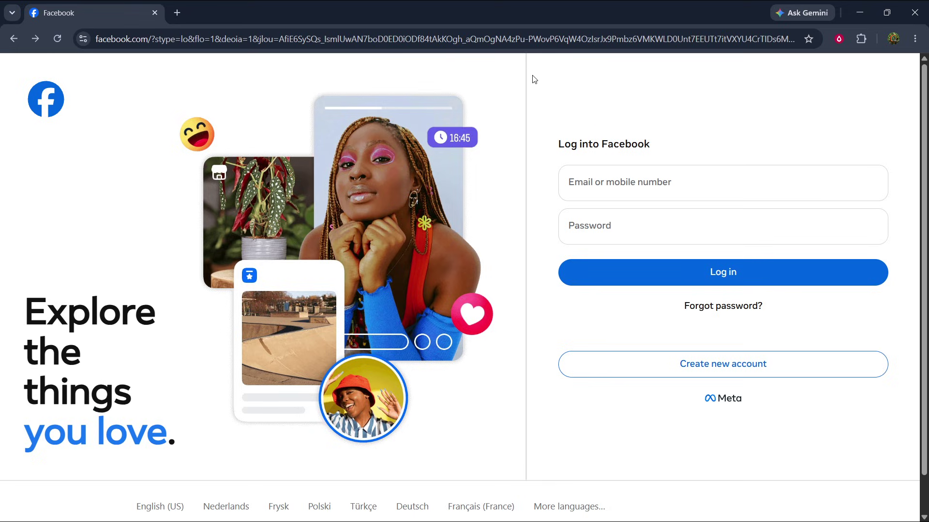
Select the login page's web address and the Log into Facebook heading, leaving both unchanged
left_click(545, 38)
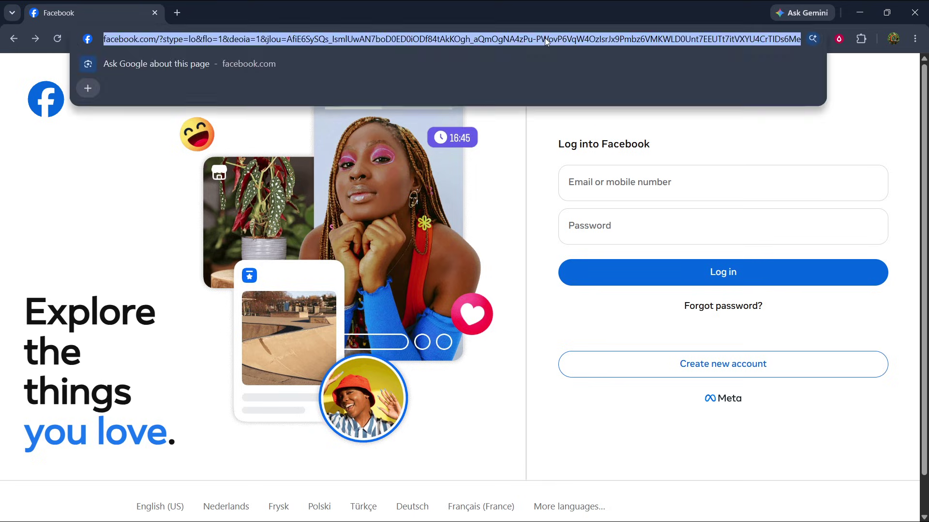
left_click(545, 37)
triple_click(545, 38)
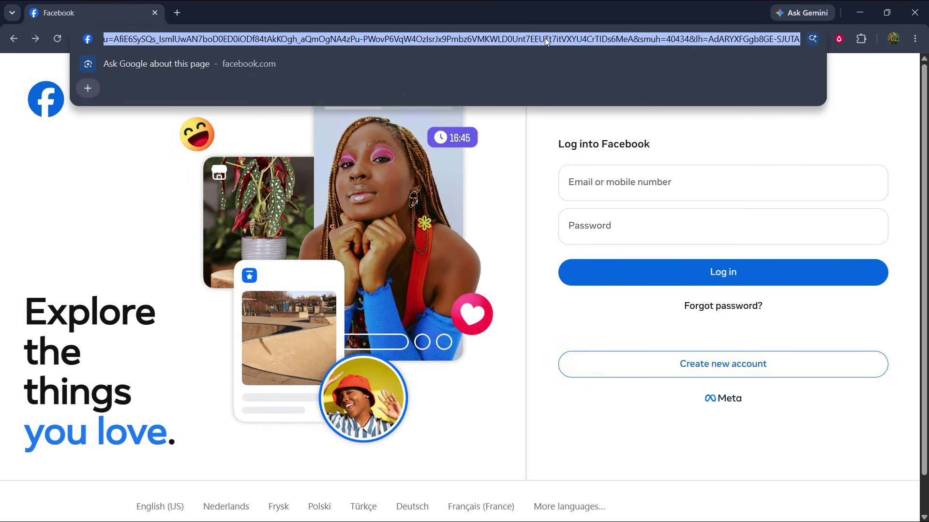
left_click(544, 38)
left_click(577, 127)
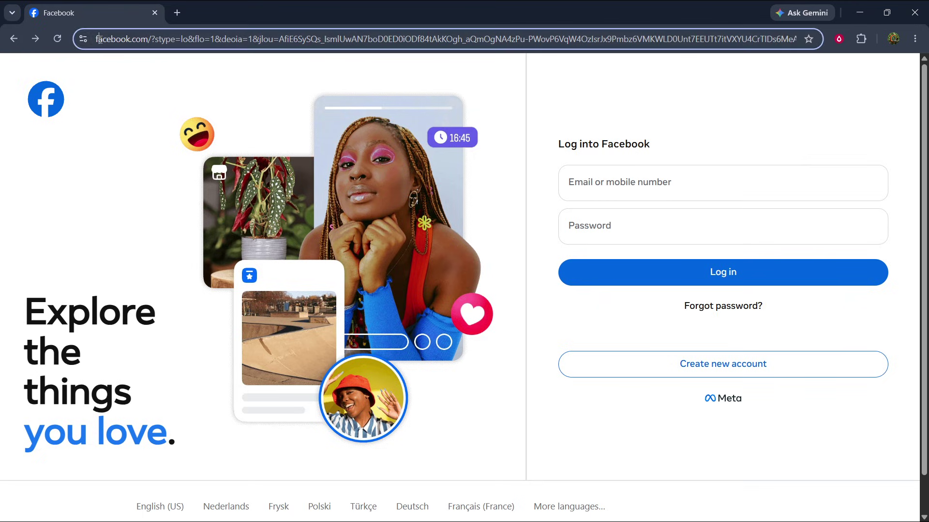
double_click(138, 37)
left_click(137, 37)
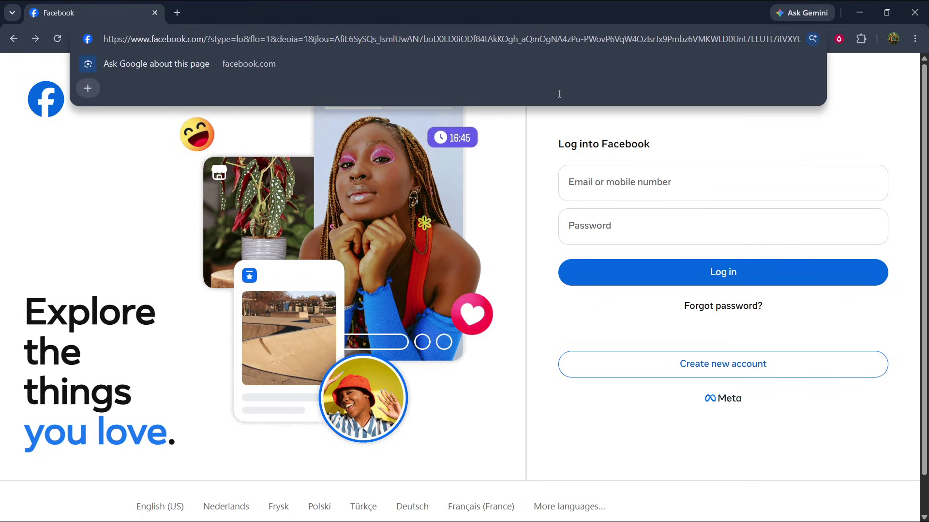
left_click(574, 126)
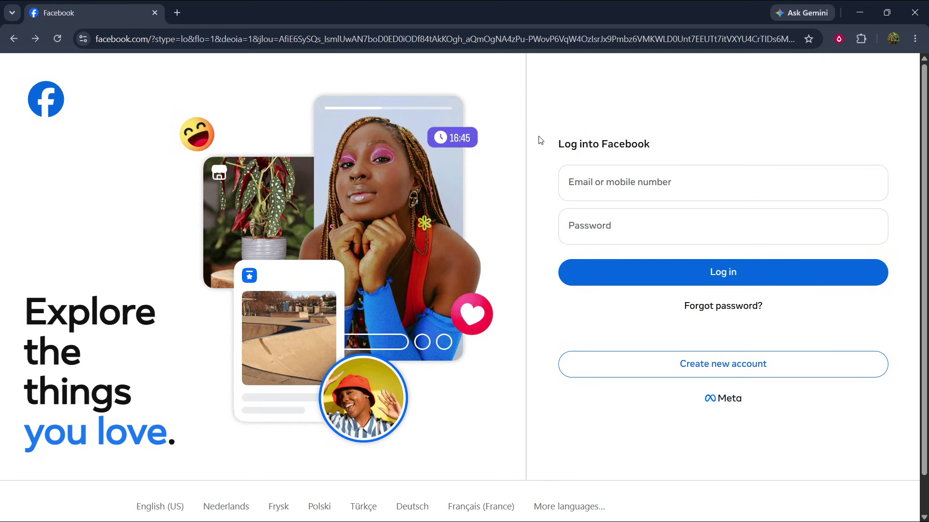
left_click_drag(559, 145, 657, 144)
left_click(658, 145)
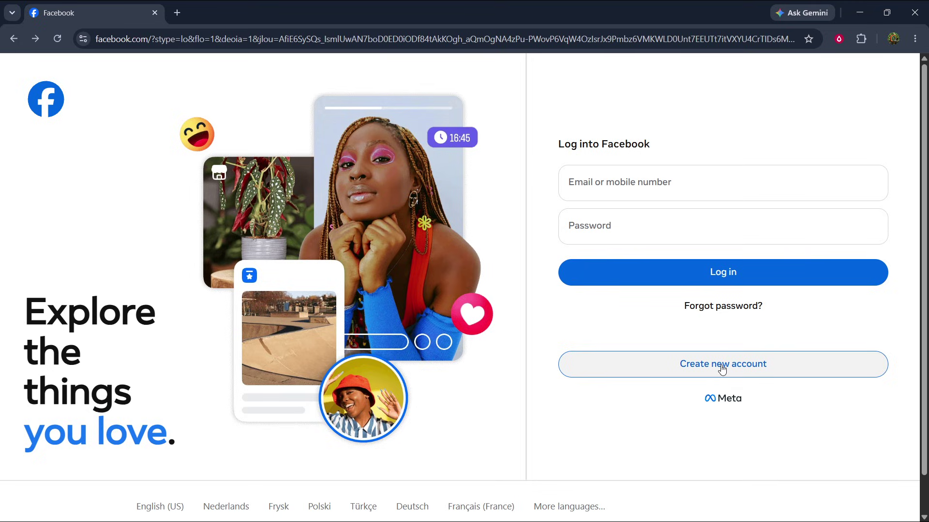
Start creating a new account to bring up the Get started sign-up form
left_click(721, 368)
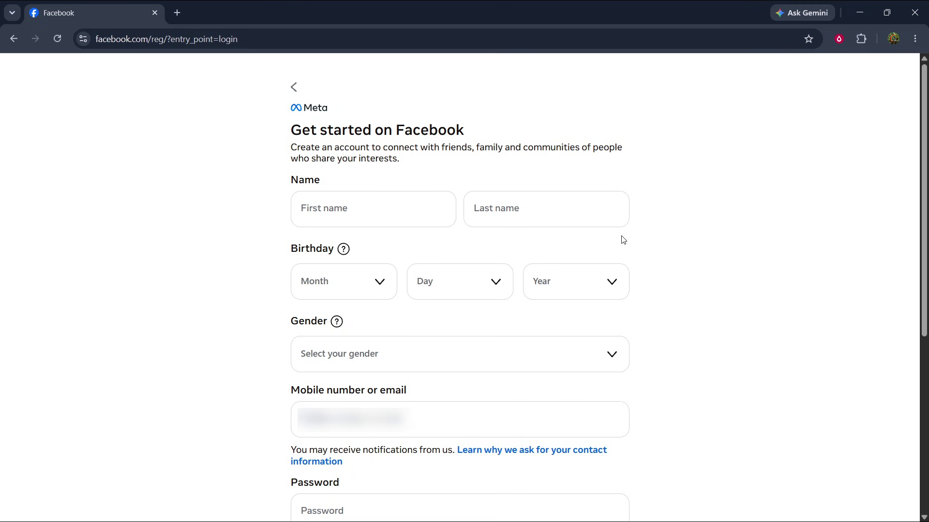
scroll(263, 321, "down", 5)
scroll(269, 324, "up", 3)
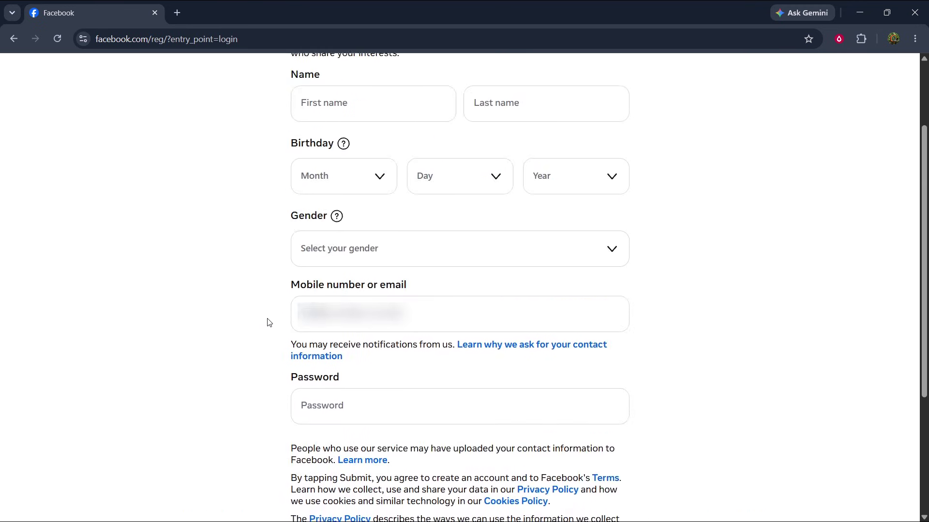
scroll(270, 323, "up", 2)
Enter 'test' as both the first name and the last name
left_click(400, 206)
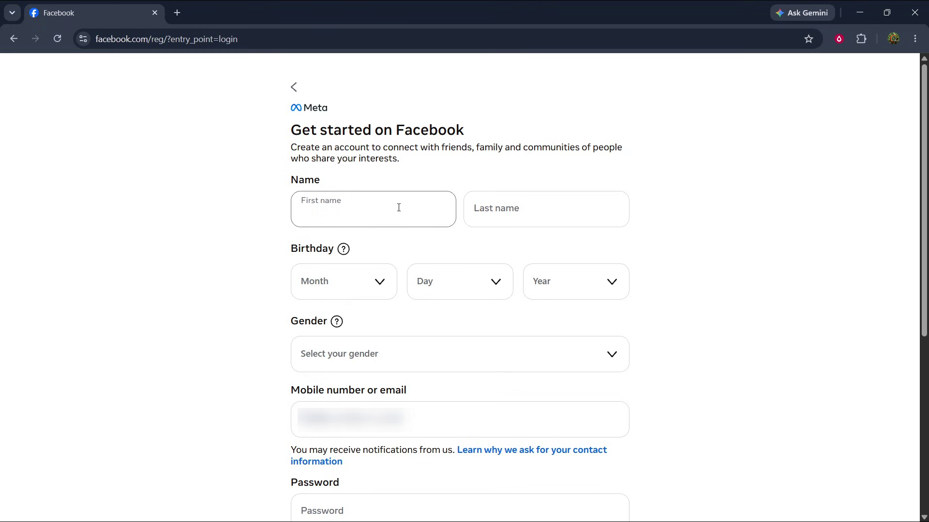
type("test")
left_click(553, 206)
type("test")
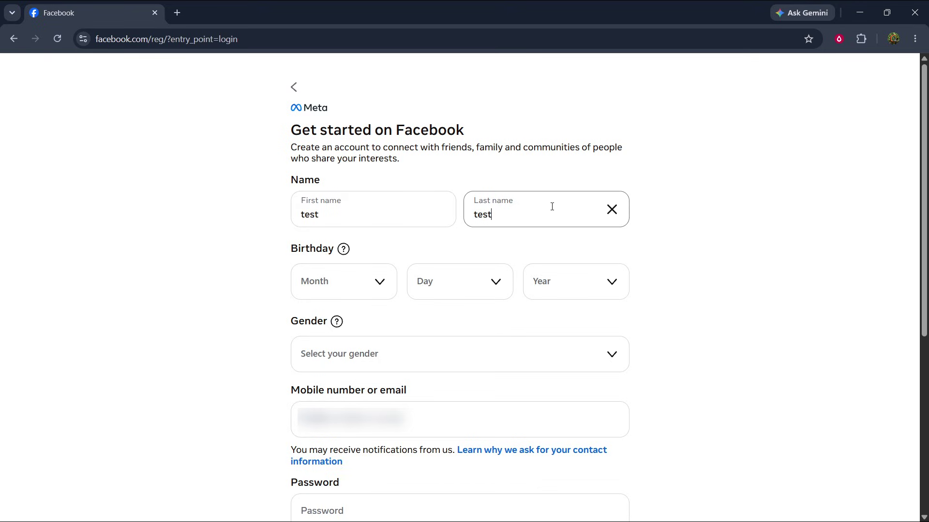
left_click(755, 281)
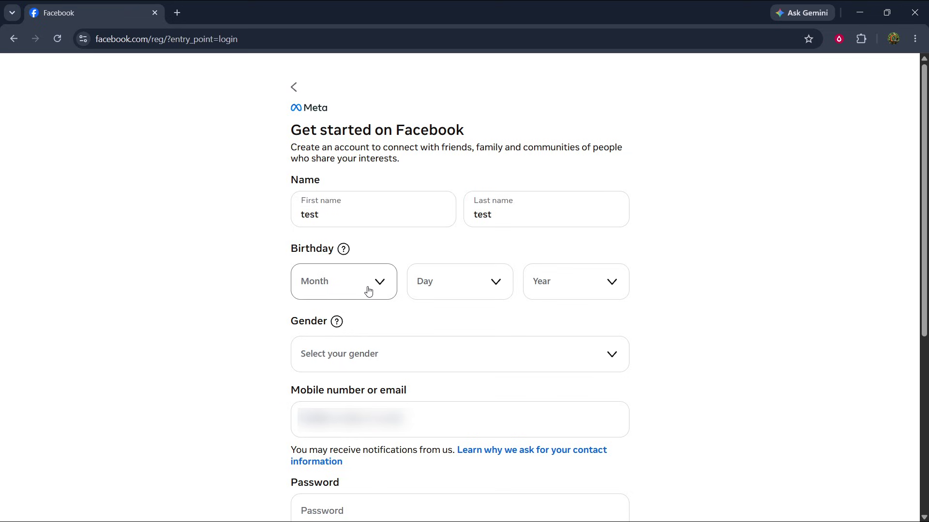
Choose March, 3 and 2000 in the Month, Day and Year birthday dropdowns
left_click(368, 291)
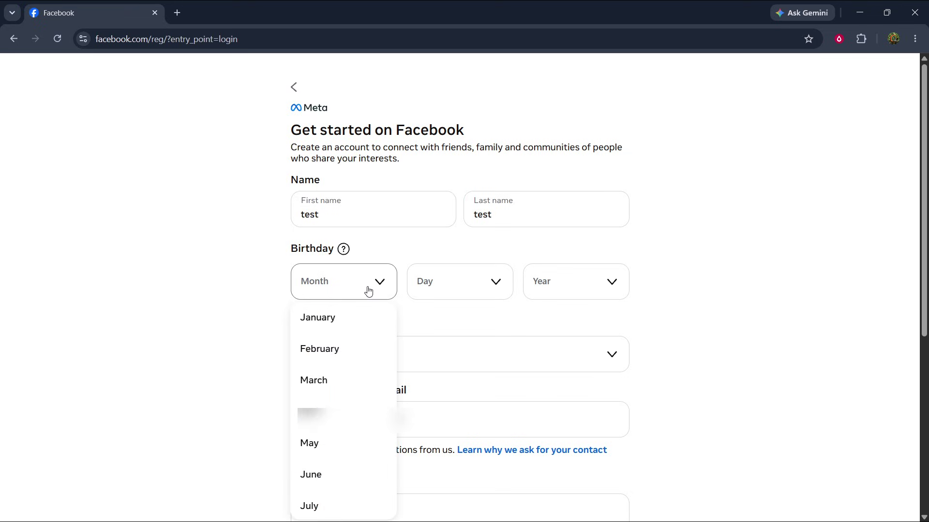
scroll(348, 366, "down", 2)
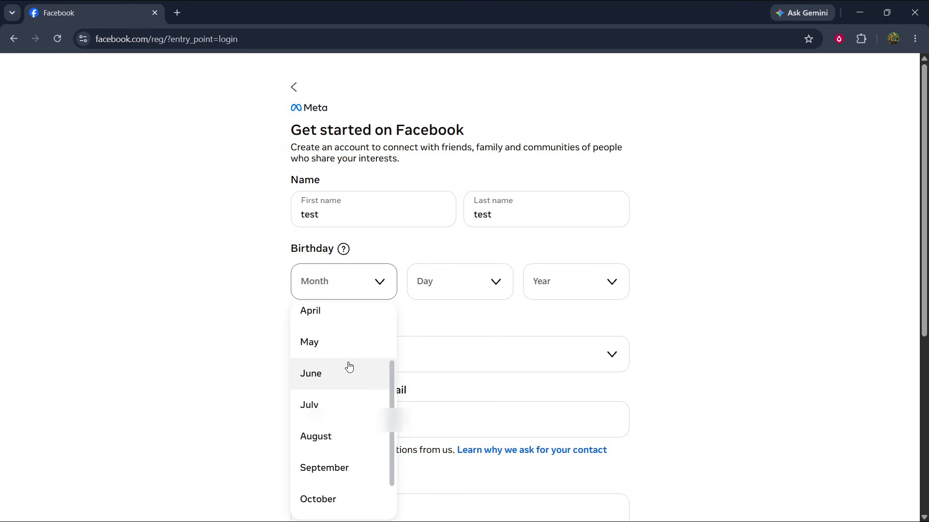
scroll(349, 366, "down", 2)
scroll(349, 366, "up", 3)
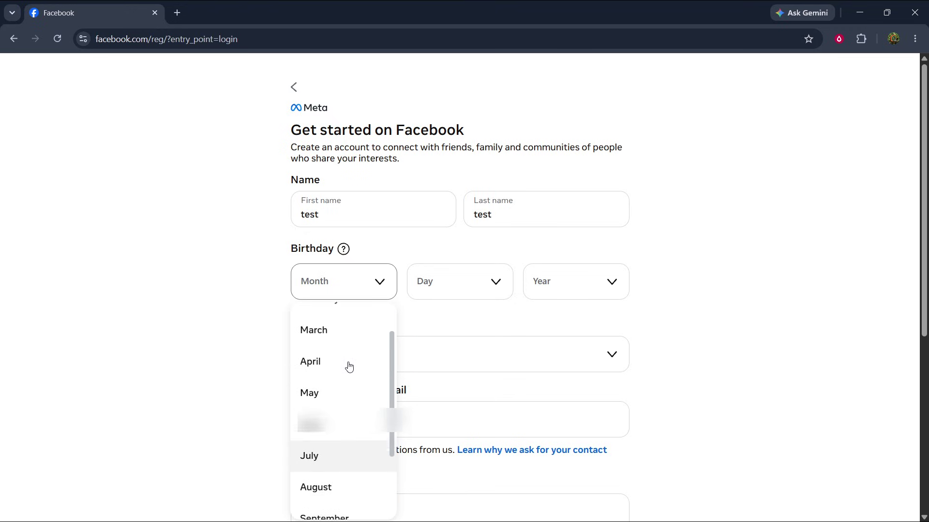
left_click(338, 336)
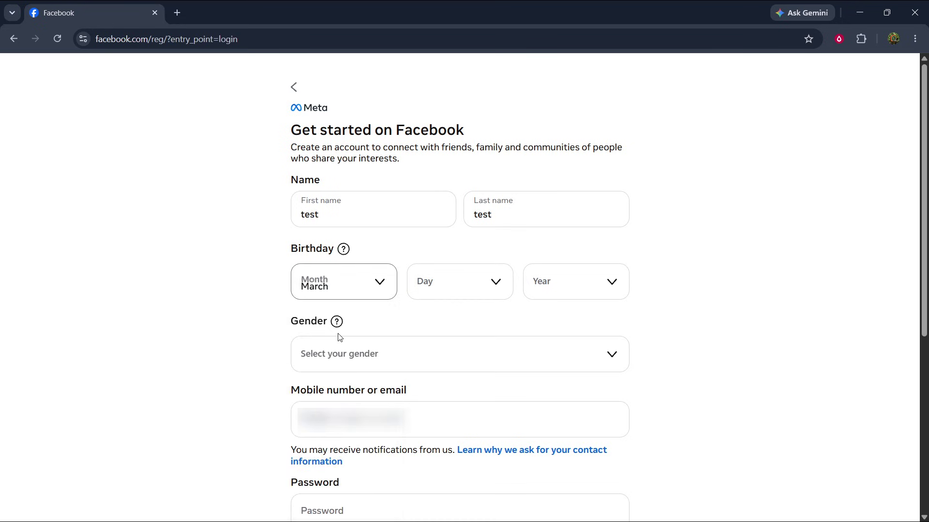
left_click(439, 288)
scroll(458, 412, "down", 3)
scroll(458, 412, "up", 2)
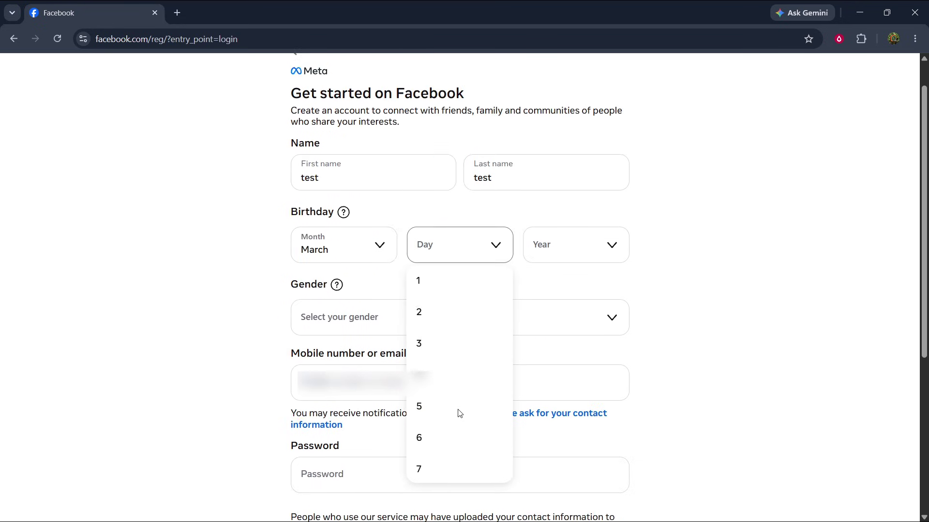
left_click(446, 347)
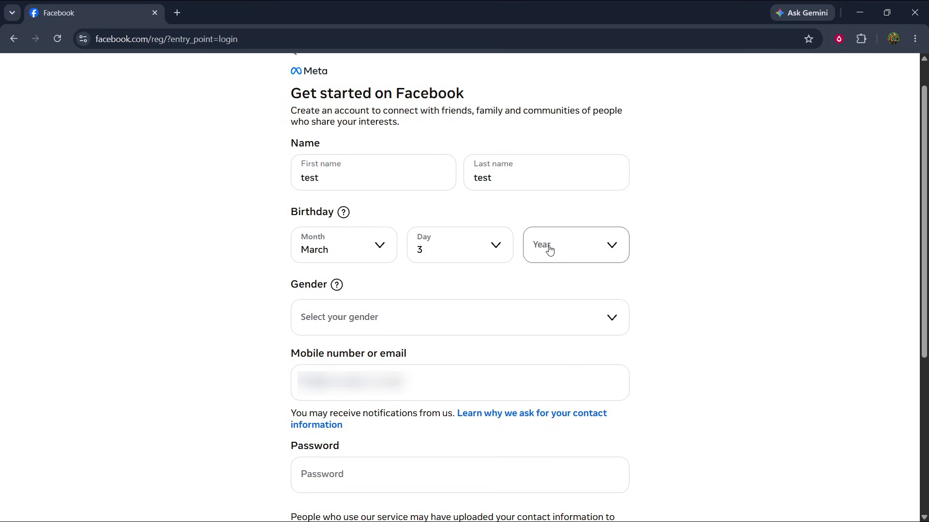
left_click(549, 249)
scroll(567, 412, "down", 10)
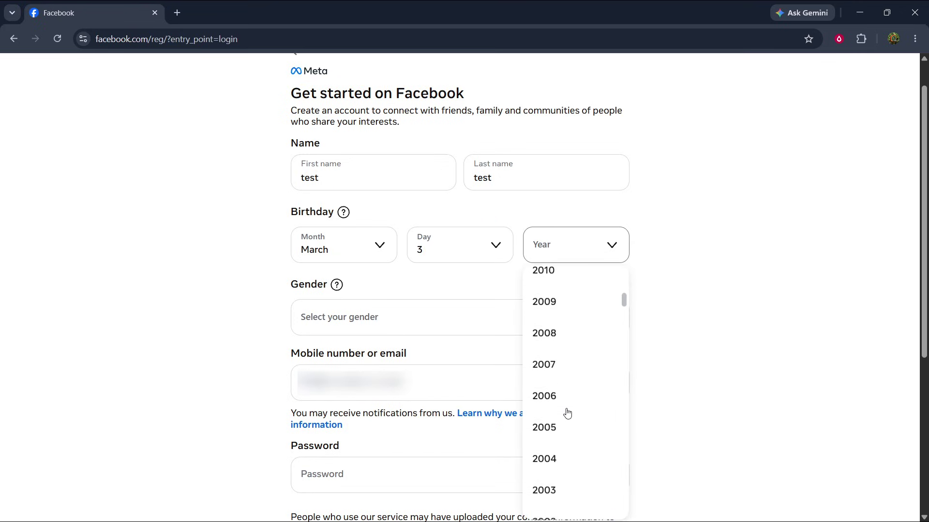
scroll(567, 413, "down", 5)
scroll(566, 413, "up", 2)
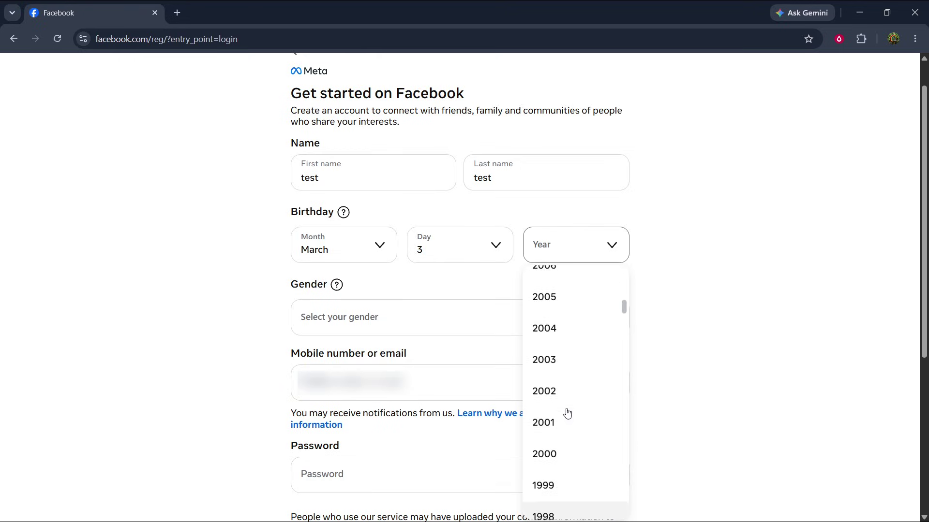
left_click(562, 457)
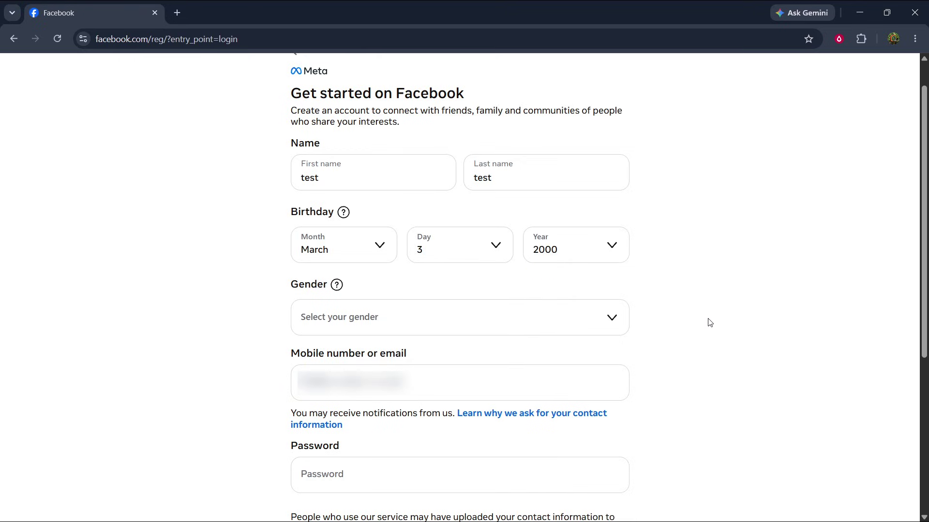
scroll(692, 346, "up", 1)
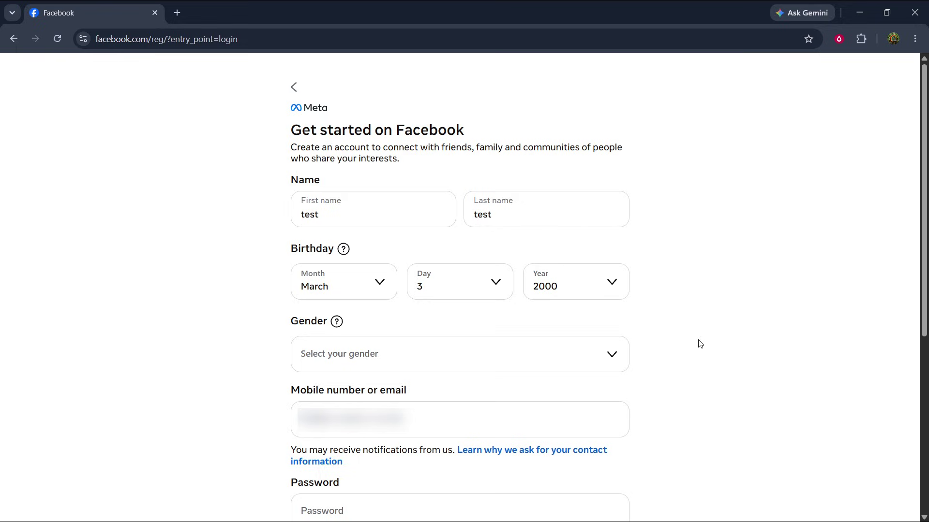
Set the gender to Custom
left_click(566, 357)
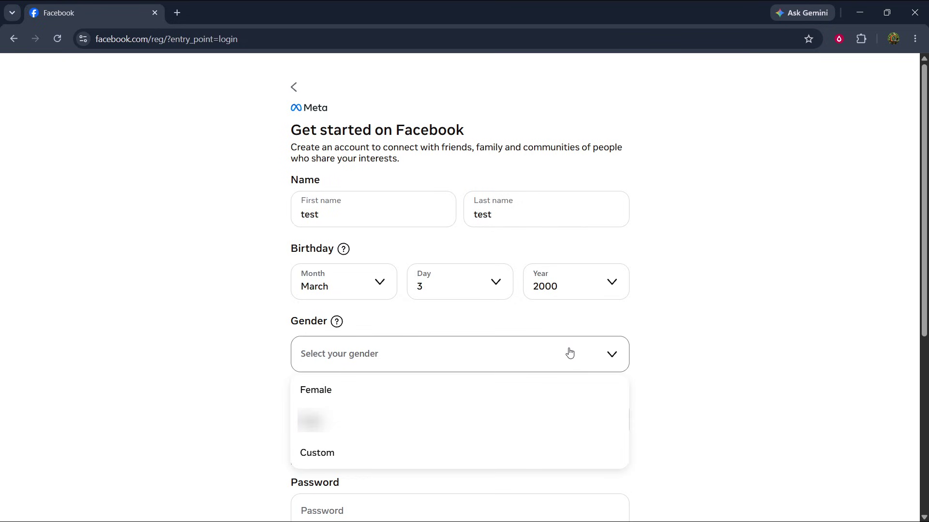
scroll(576, 350, "down", 5)
scroll(497, 263, "up", 2)
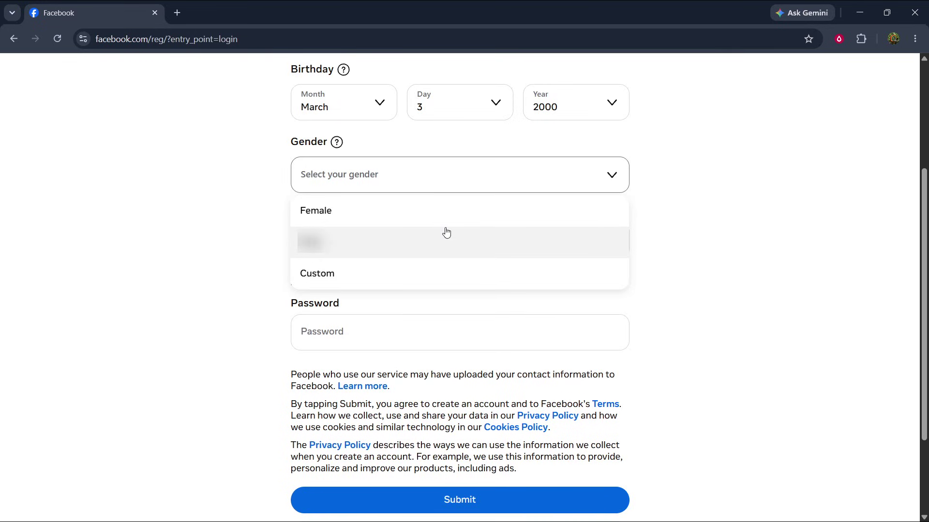
left_click(437, 276)
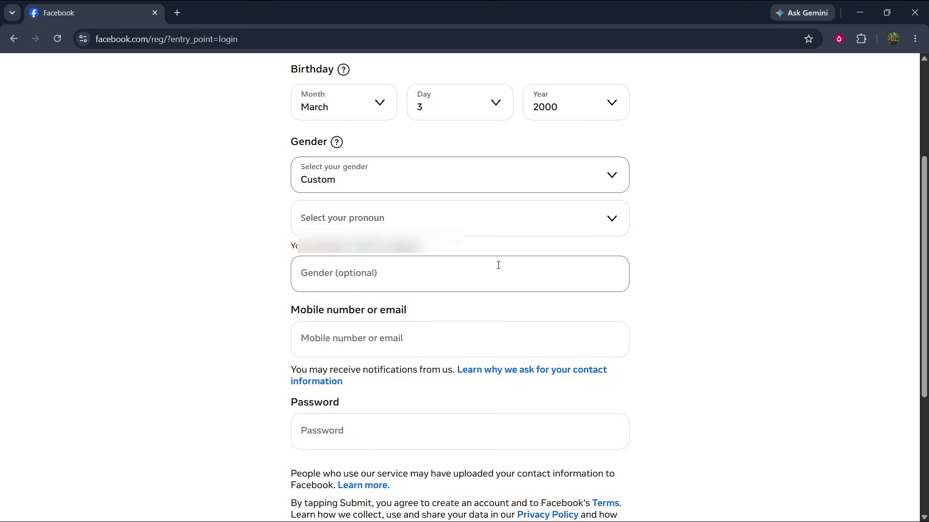
scroll(498, 265, "down", 1)
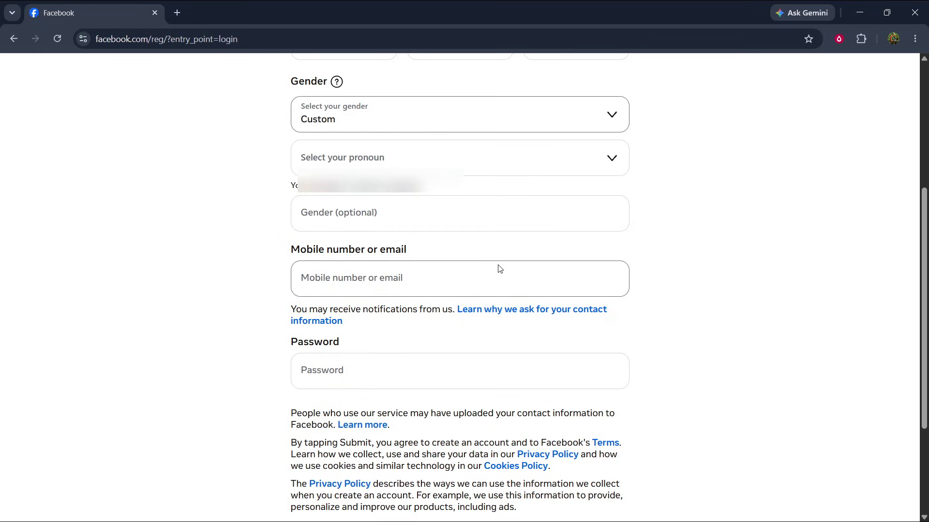
scroll(499, 269, "up", 1)
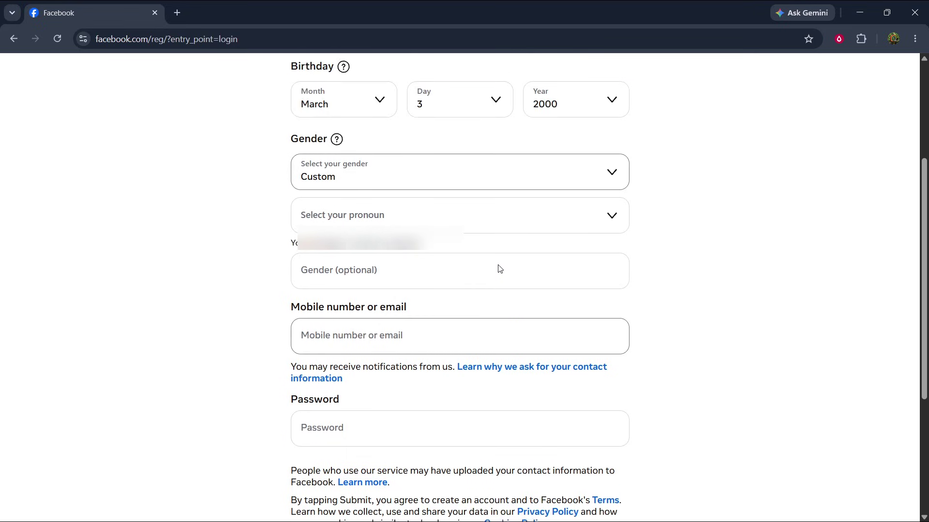
Select the pronoun They: "Wish them a happy birthday!"
left_click(529, 227)
left_click(491, 315)
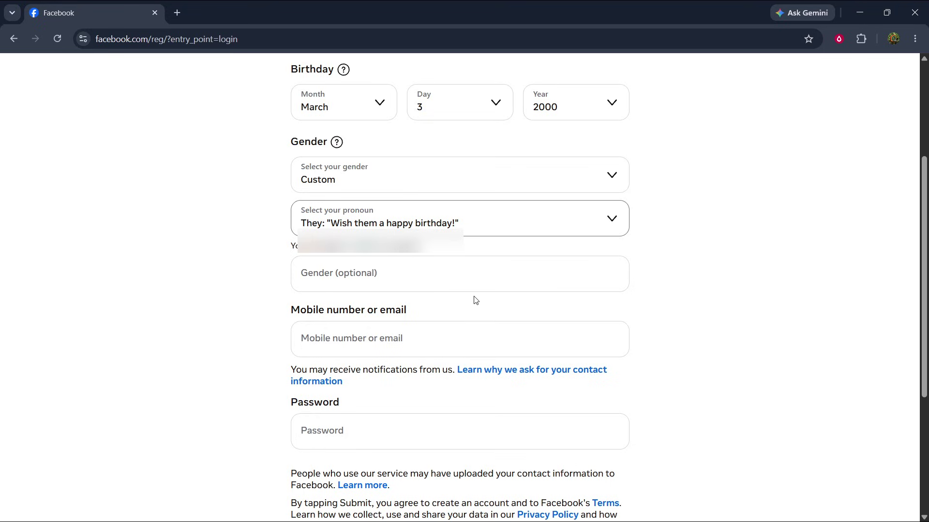
left_click(477, 279)
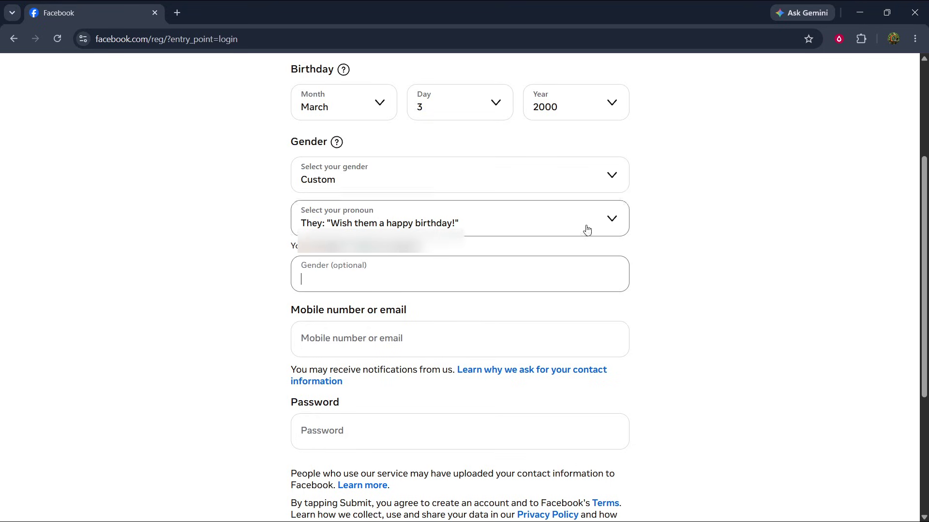
left_click(839, 38)
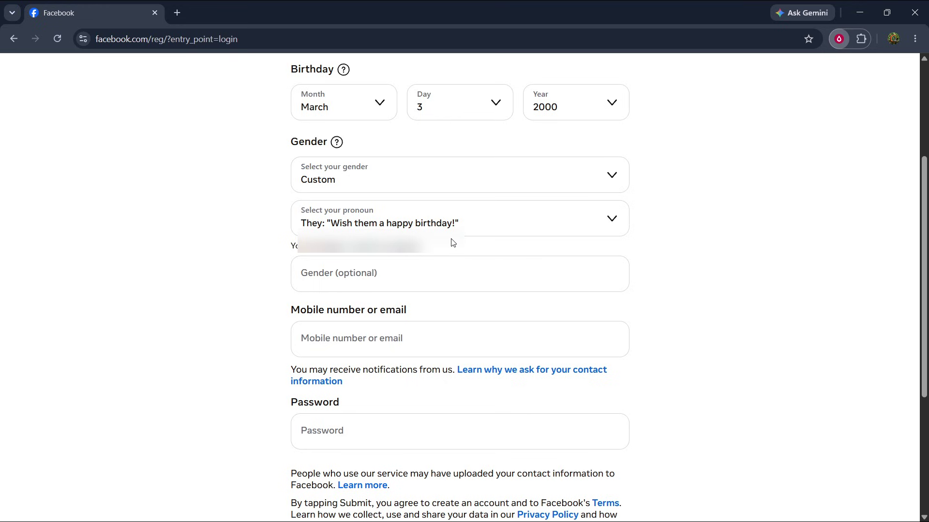
Cover the contact field with a blur patch, then enter a contact entry in Mobile number or email
left_click(752, 122)
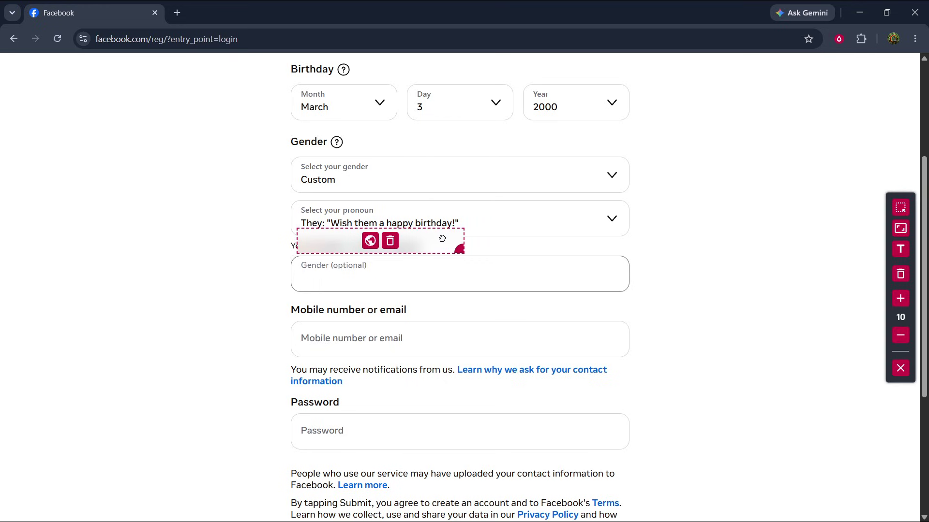
left_click_drag(442, 239, 440, 331)
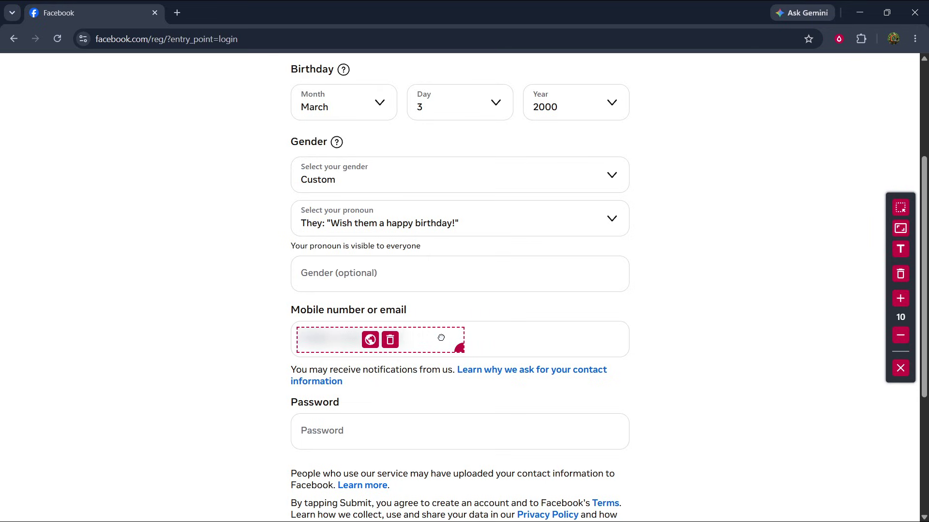
left_click(900, 368)
left_click(470, 270)
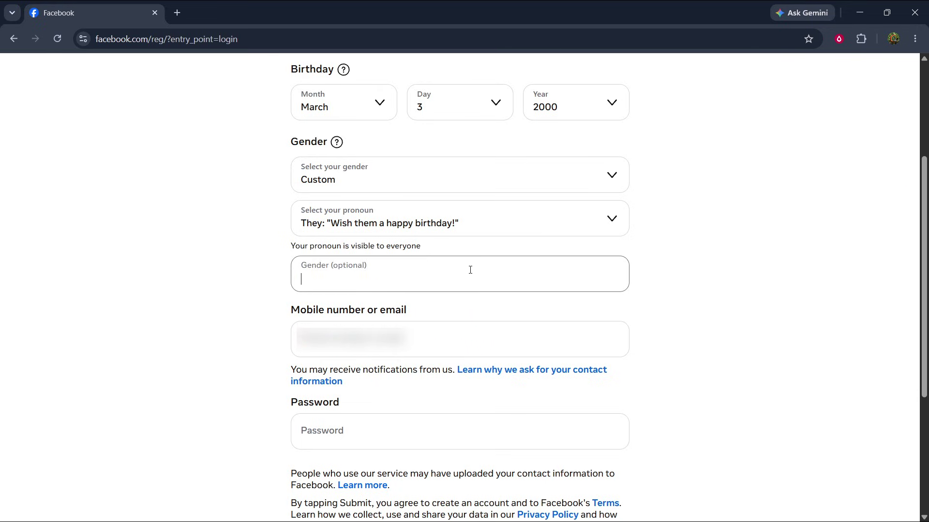
left_click(507, 342)
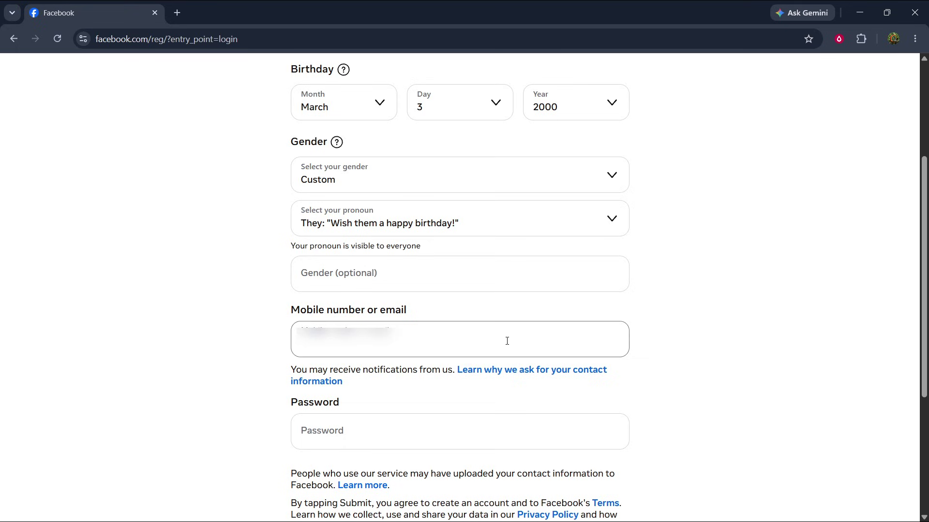
type("aabc")
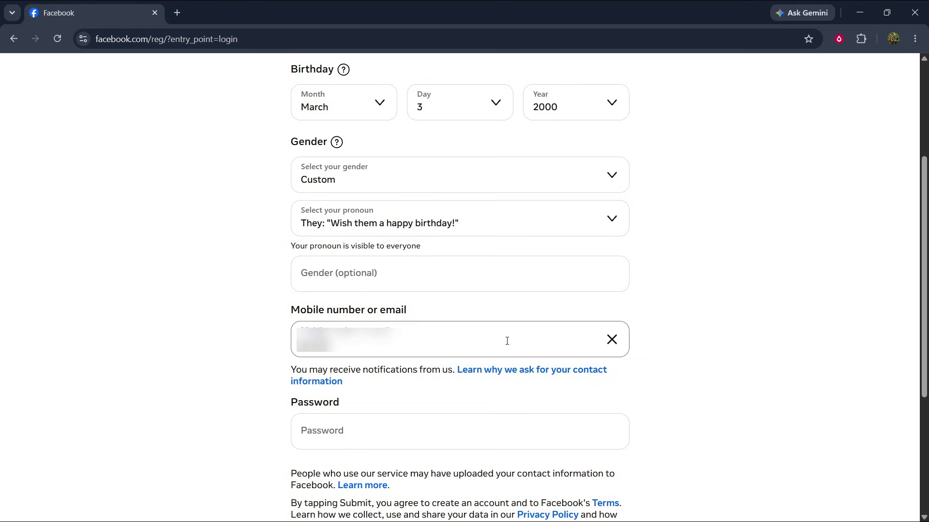
type("defghijk")
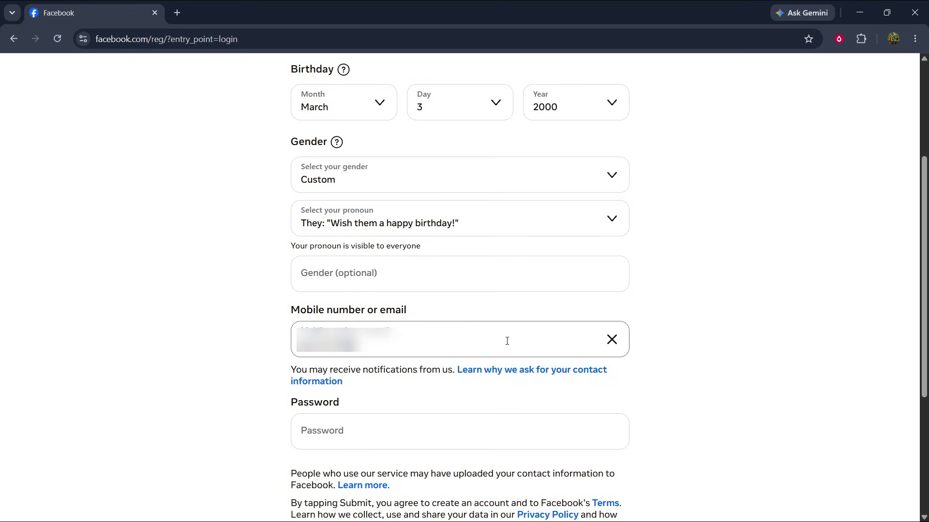
type("lmn")
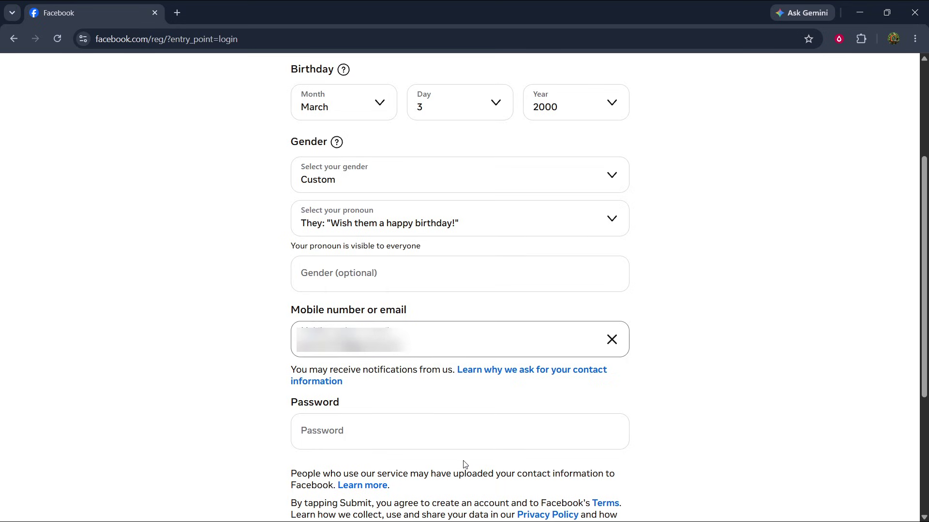
Enter a ten-character account password, then scroll through the completed form to review it
left_click(450, 431)
type("a")
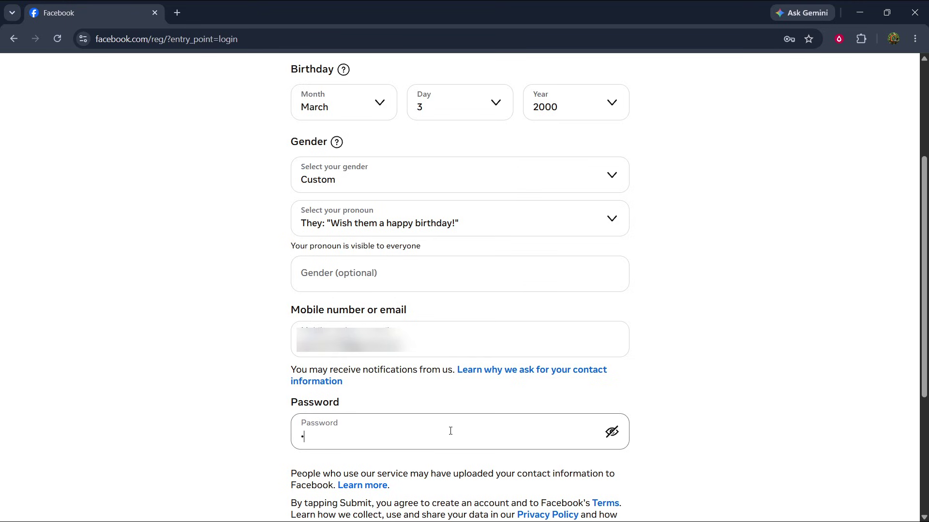
type("bcdefghij")
left_click(750, 368)
scroll(750, 368, "down", 4)
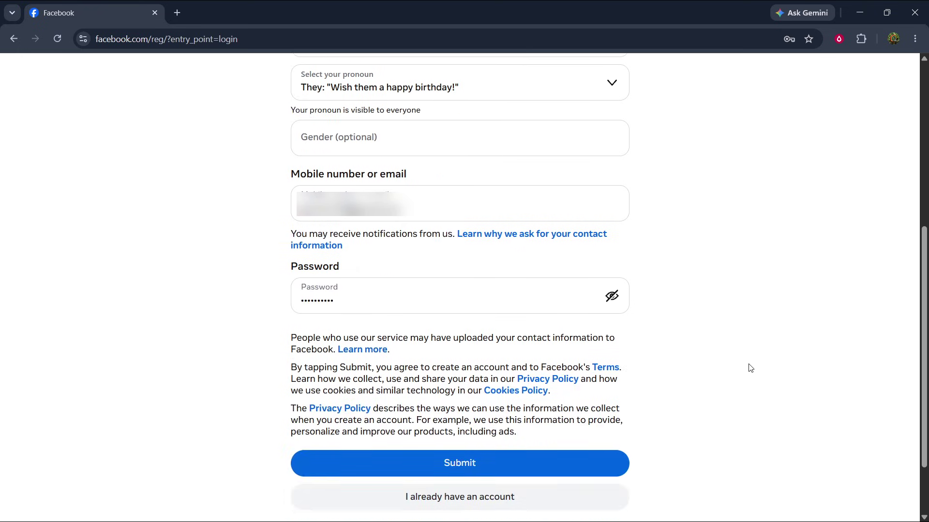
scroll(750, 368, "up", 2)
scroll(750, 369, "up", 4)
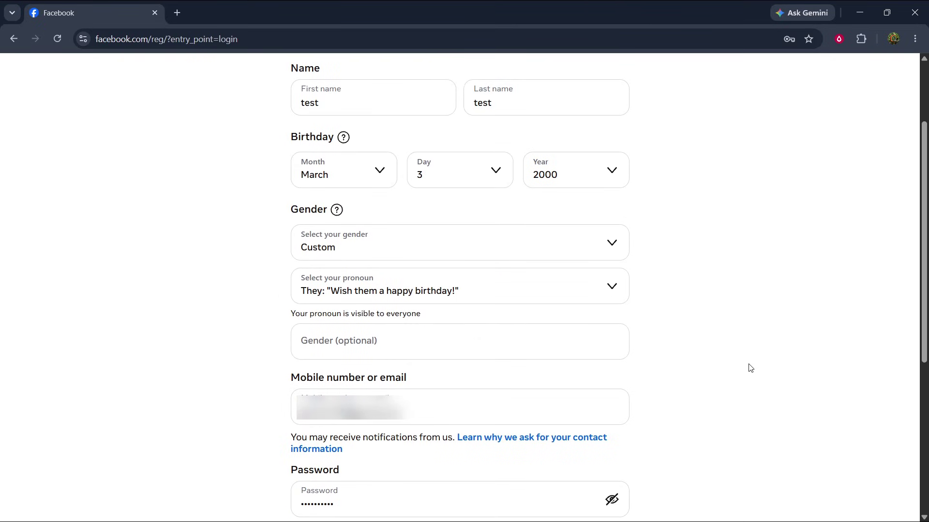
scroll(750, 369, "down", 5)
scroll(750, 368, "down", 2)
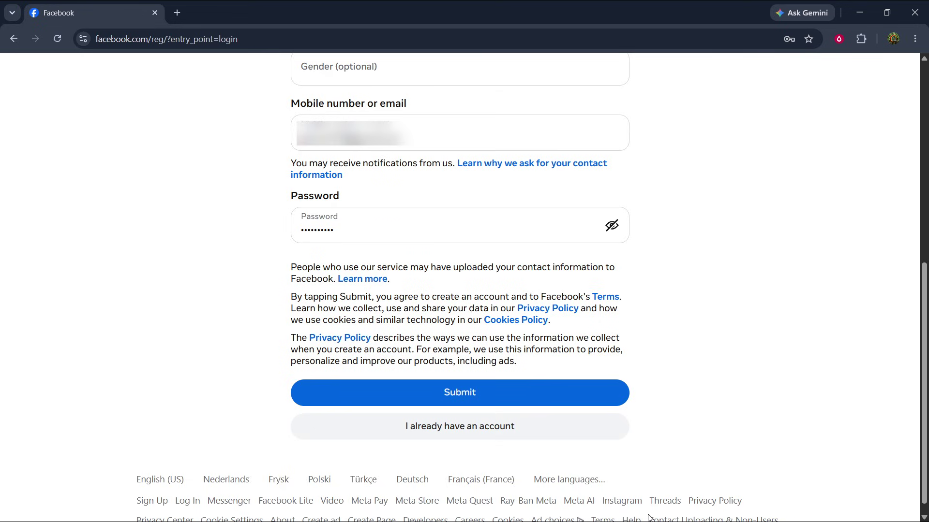
scroll(741, 281, "up", 8)
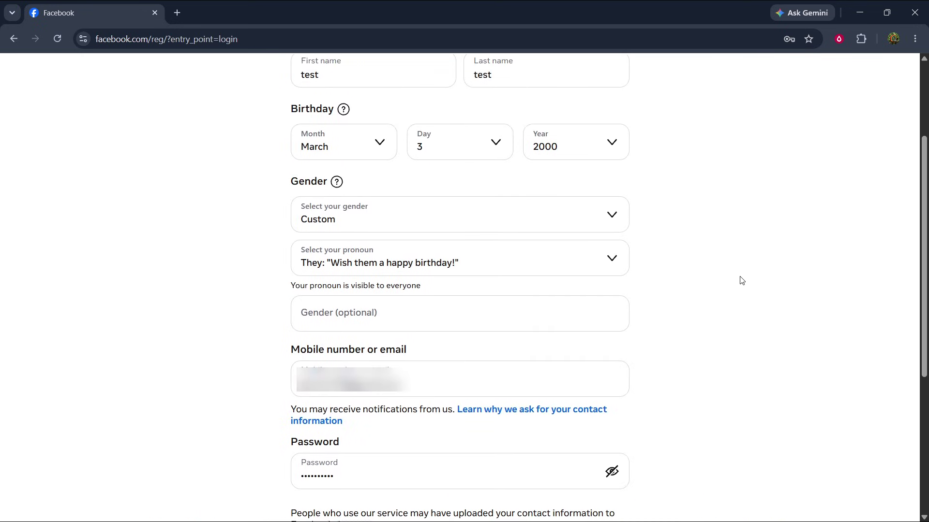
scroll(741, 280, "down", 8)
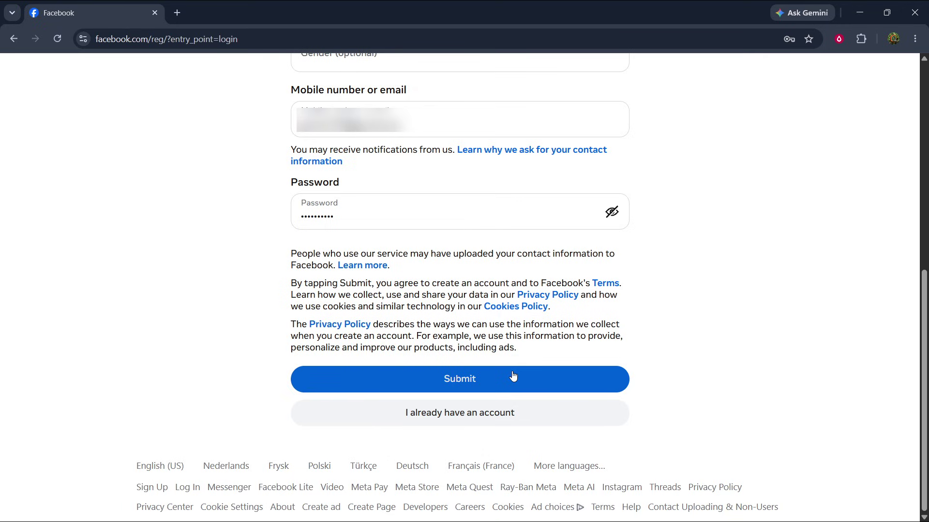
Submit the completed sign-up form
left_click(485, 376)
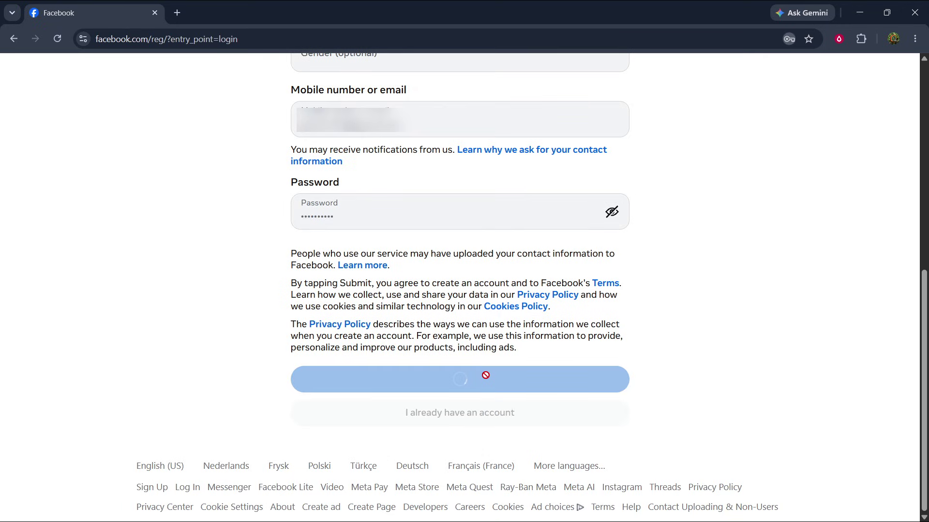